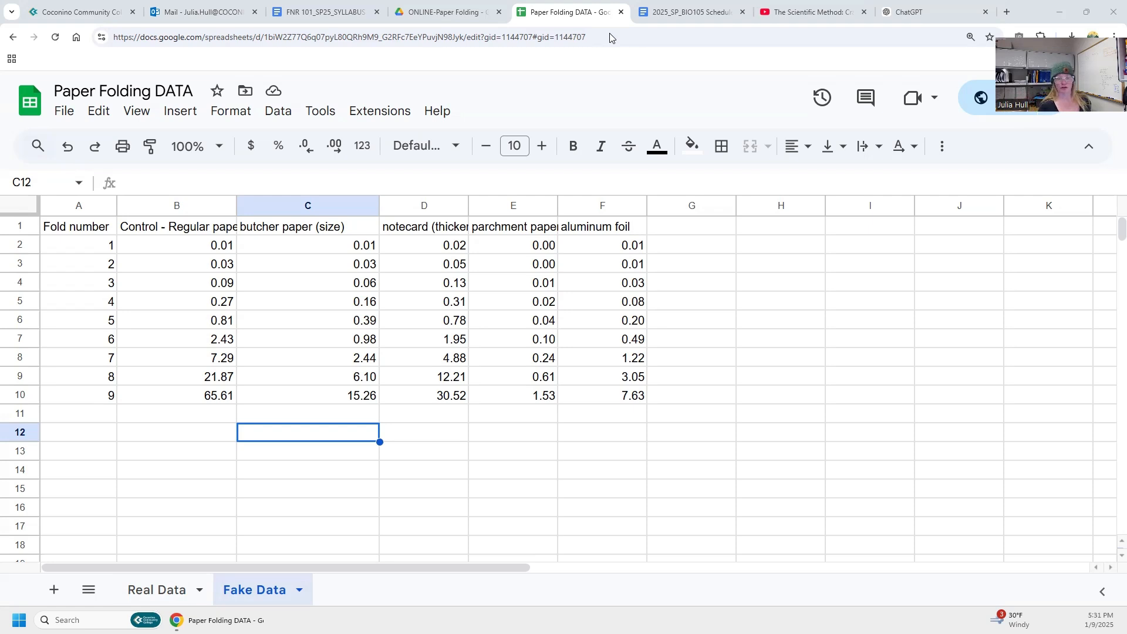
pyautogui.click(69, 229)
pyautogui.moveTo(69, 228); pyautogui.dragTo(600, 403)
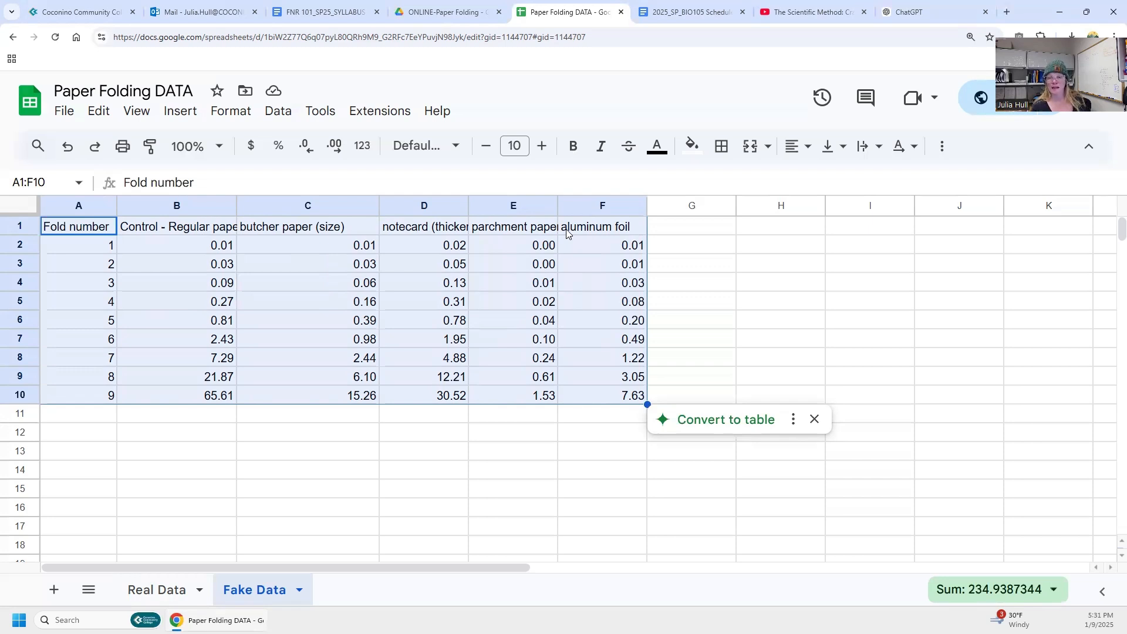
pyautogui.hotkey('ctrl', 'c')
pyautogui.click(420, 449)
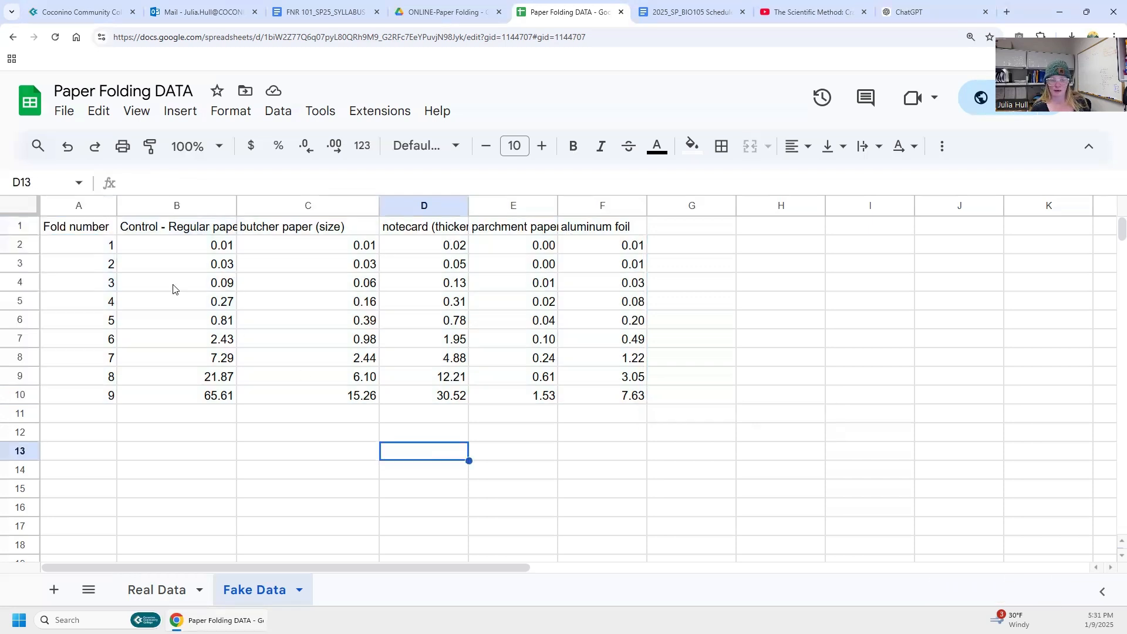
# Insert a chart from the paper-folding data in A1:F10, including the header row
pyautogui.click(68, 229)
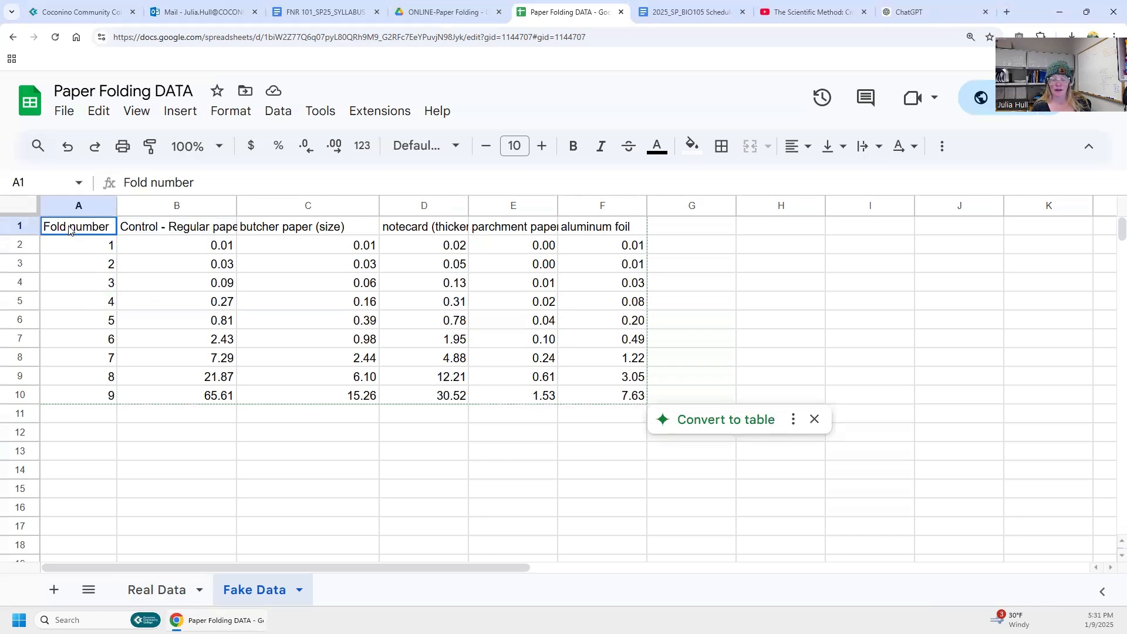
pyautogui.moveTo(69, 228); pyautogui.dragTo(596, 393)
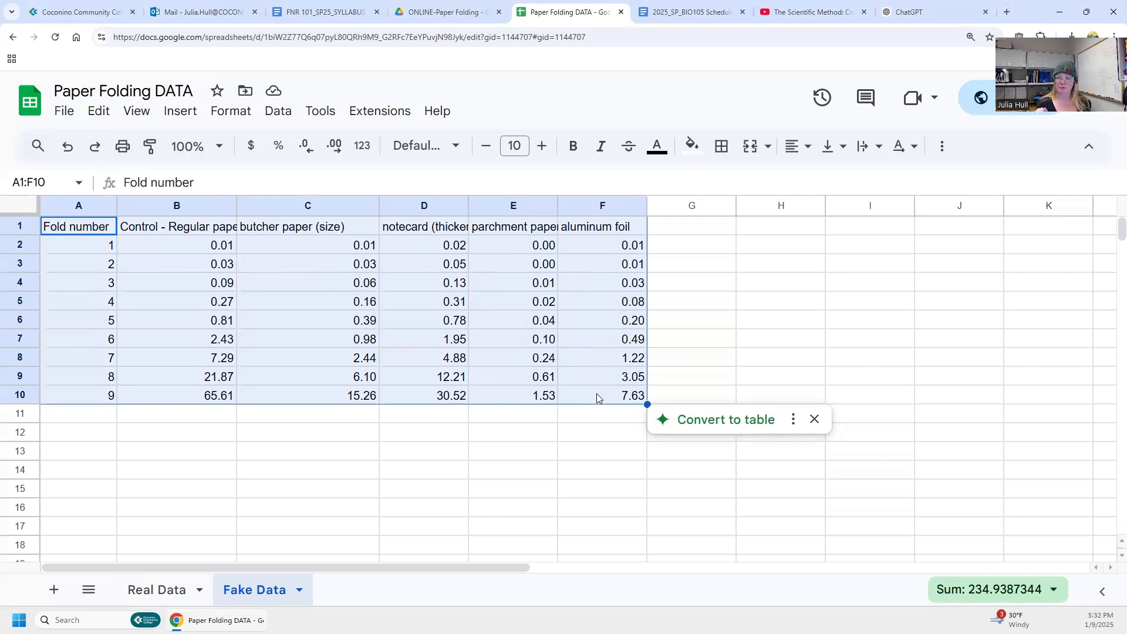
pyautogui.click(174, 119)
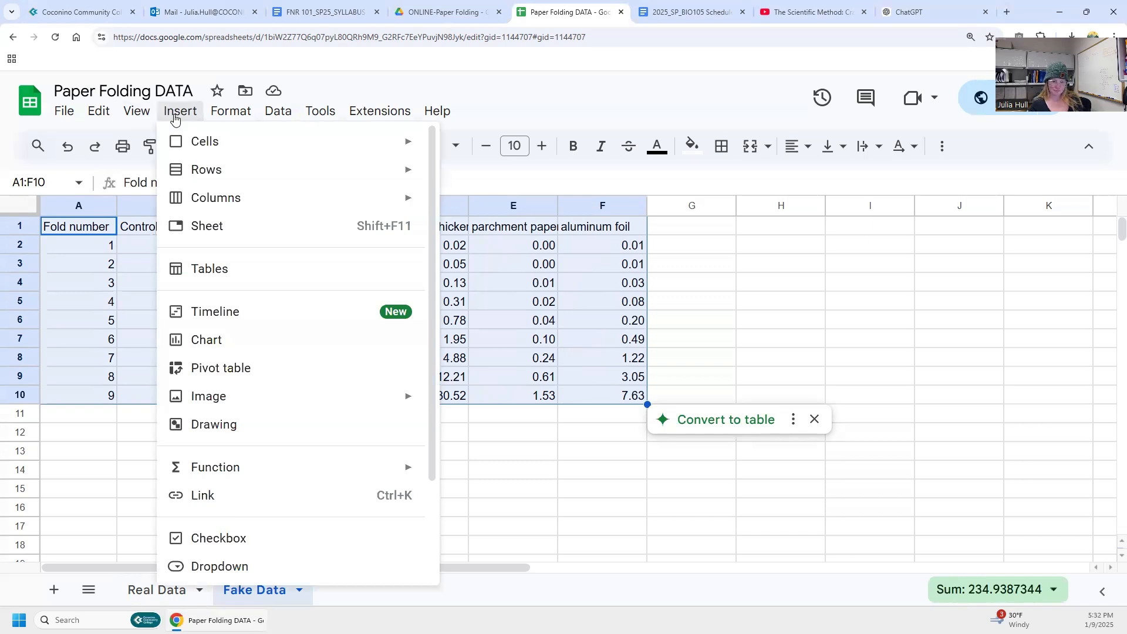
pyautogui.click(212, 341)
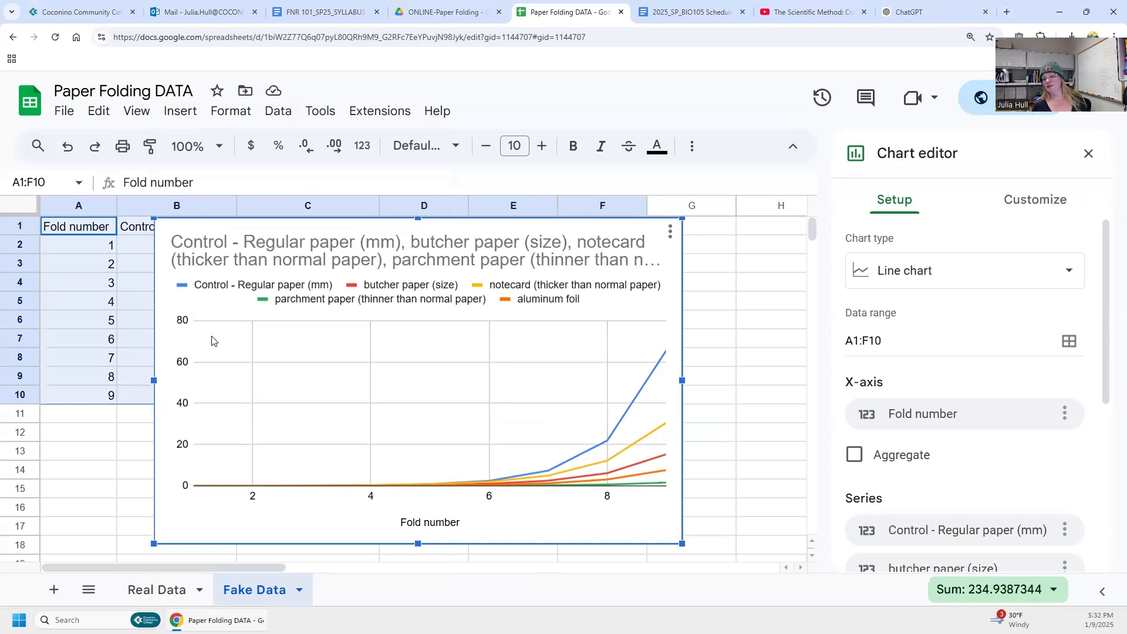
# Try the scatter and column chart types on the new chart, and set it back to a line chart
pyautogui.click(909, 270)
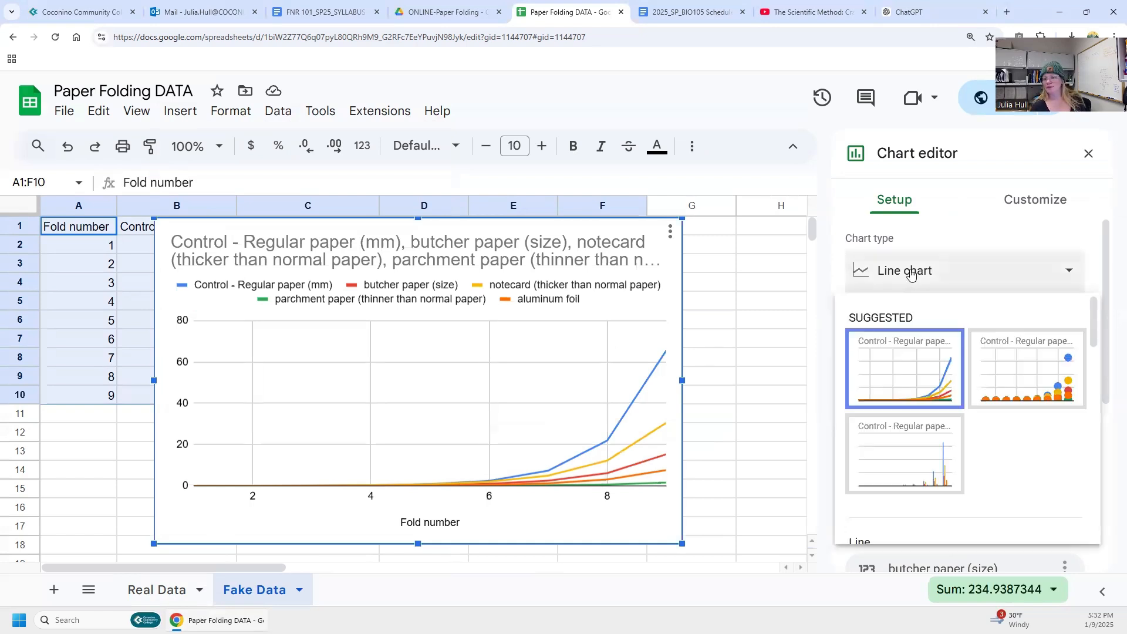
pyautogui.click(998, 374)
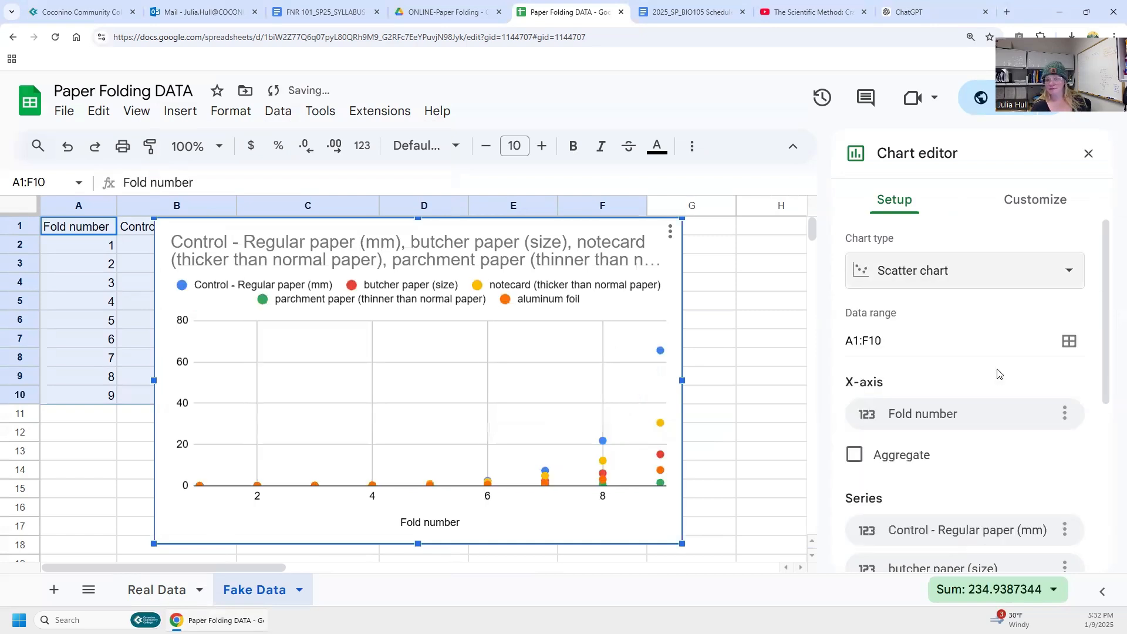
pyautogui.click(967, 283)
pyautogui.click(904, 455)
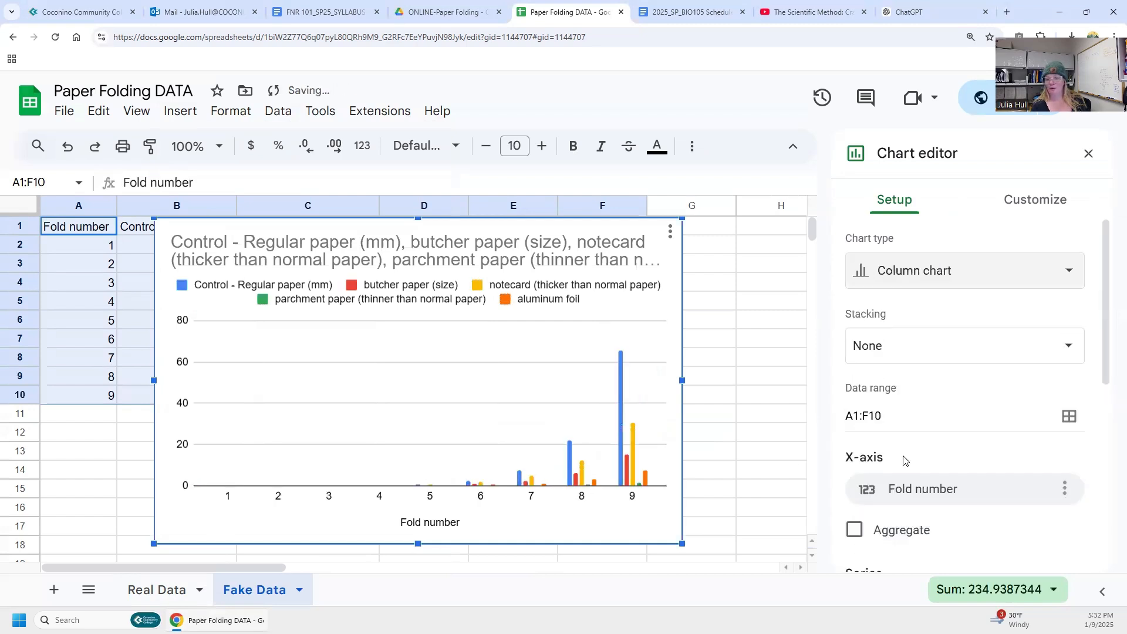
pyautogui.click(911, 266)
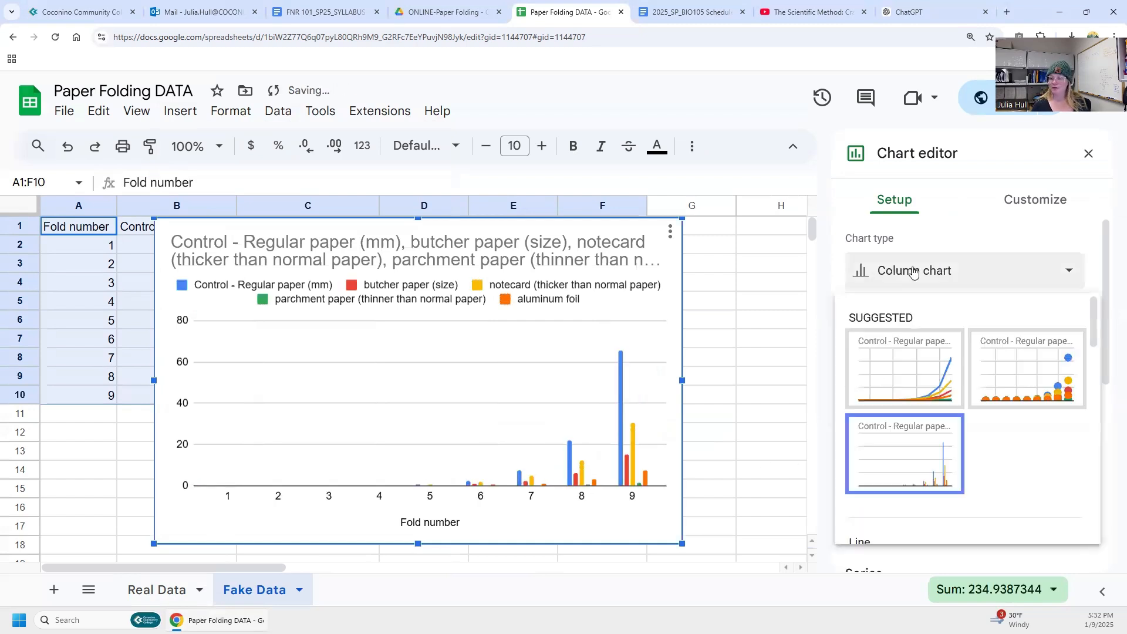
pyautogui.click(889, 373)
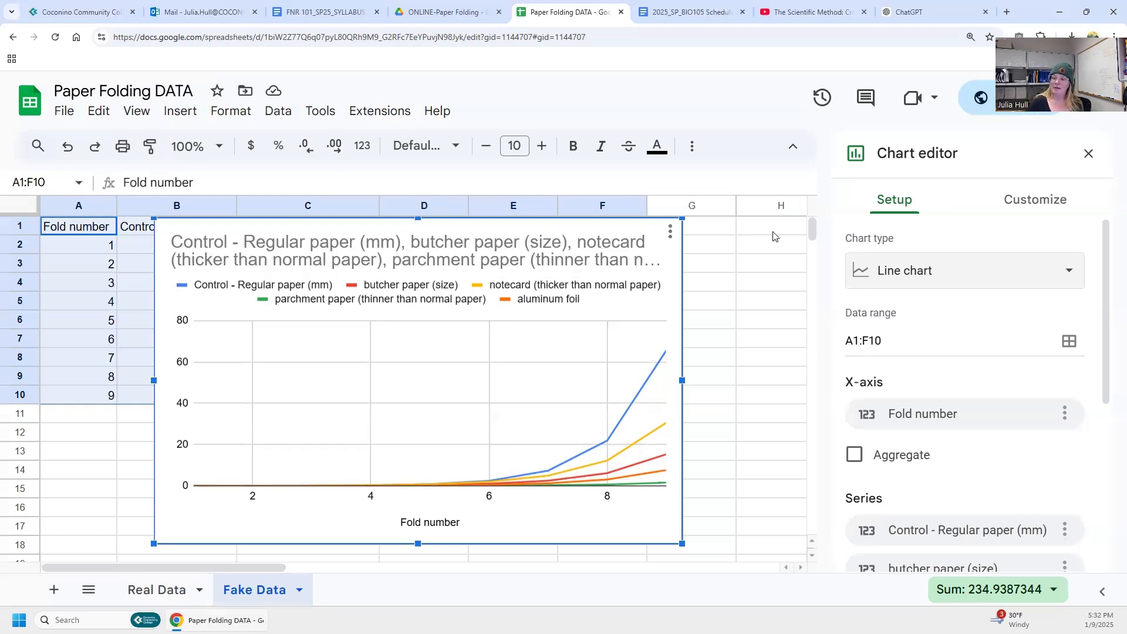
# Replace the chart title with "Regular copy paper had the higher rate of fold thickening"
pyautogui.scroll(-3, 622, 363)
pyautogui.scroll(3, 573, 382)
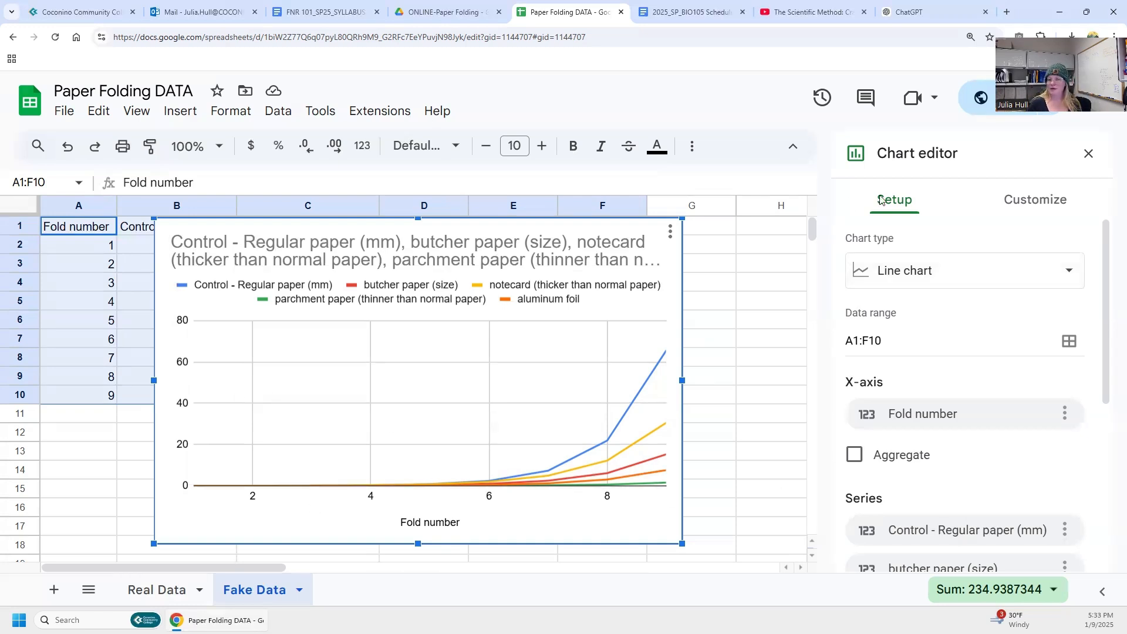
pyautogui.click(1019, 203)
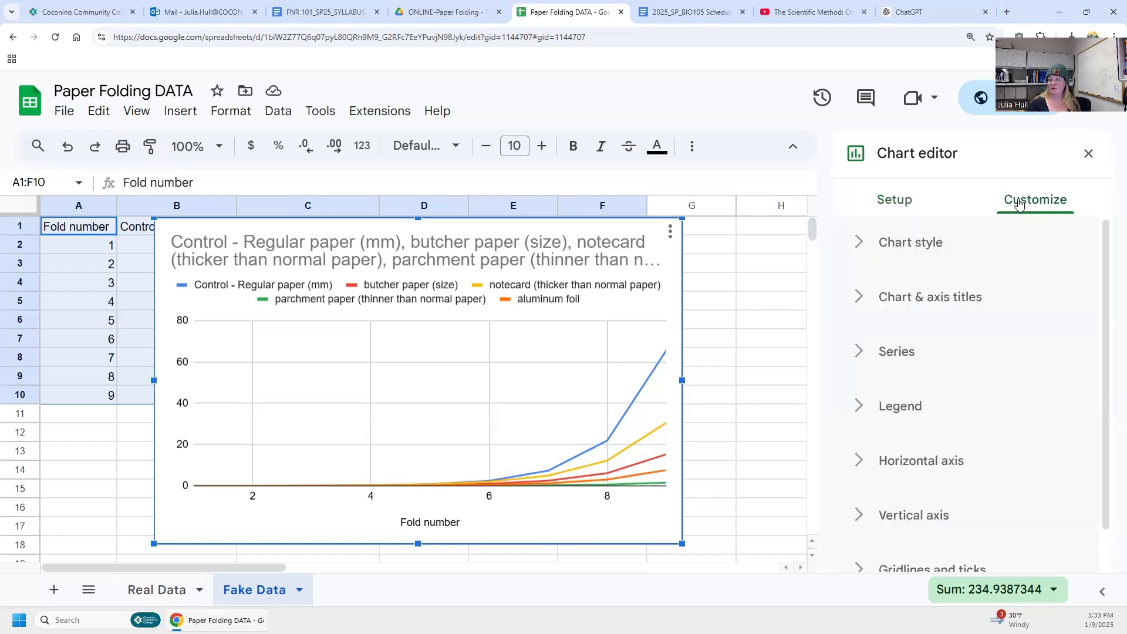
pyautogui.click(860, 301)
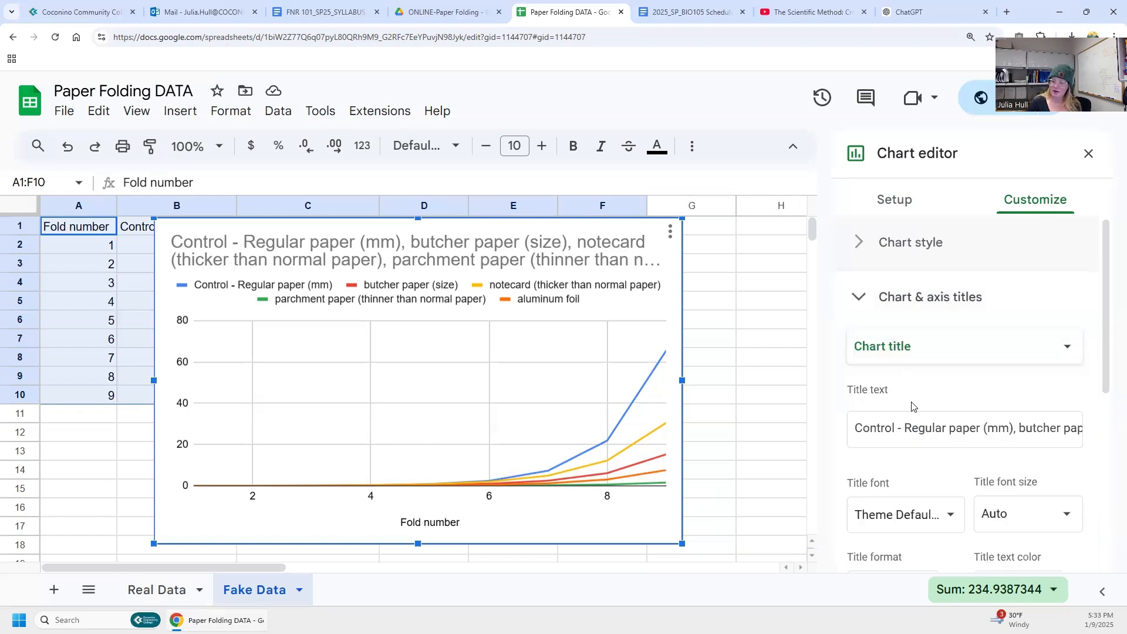
pyautogui.click(872, 428)
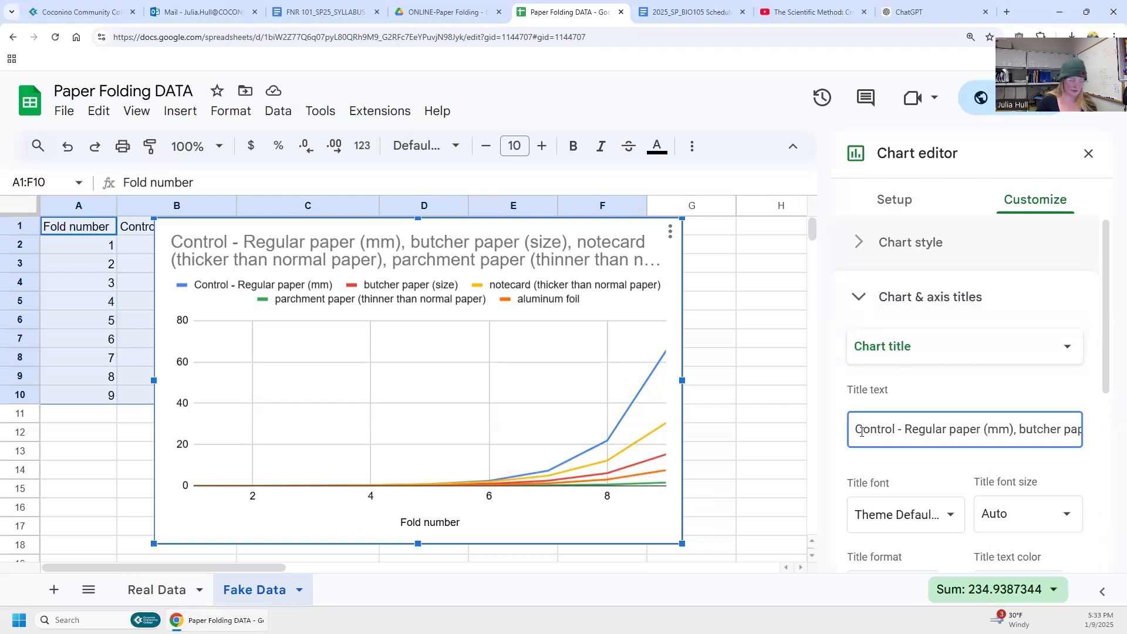
pyautogui.hotkey('ctrl', 'a')
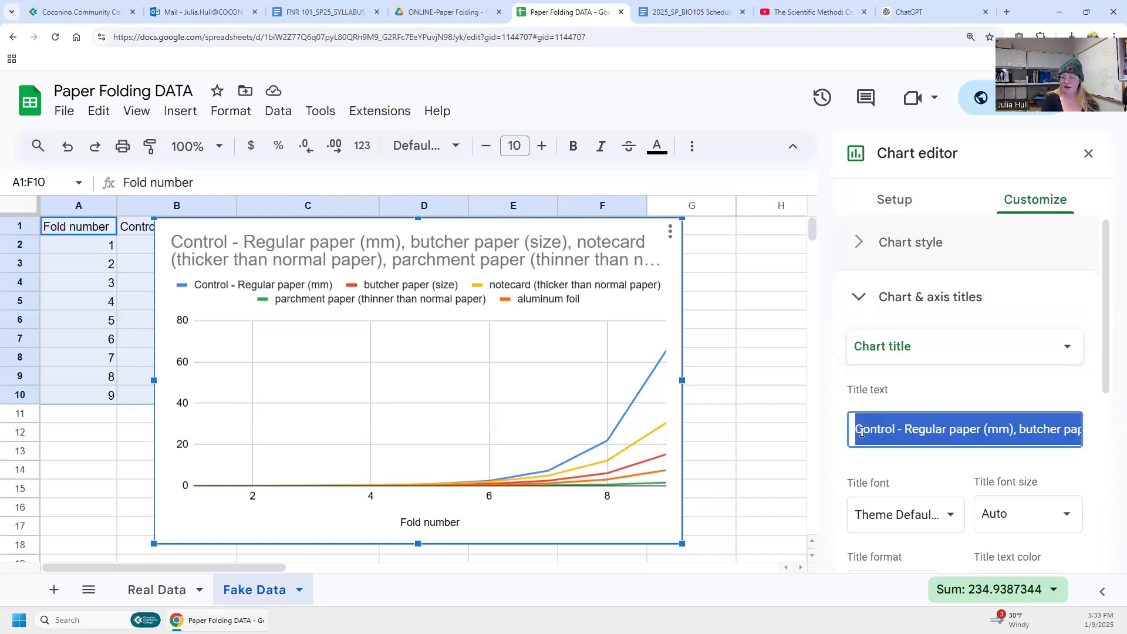
pyautogui.press('BackSpace')
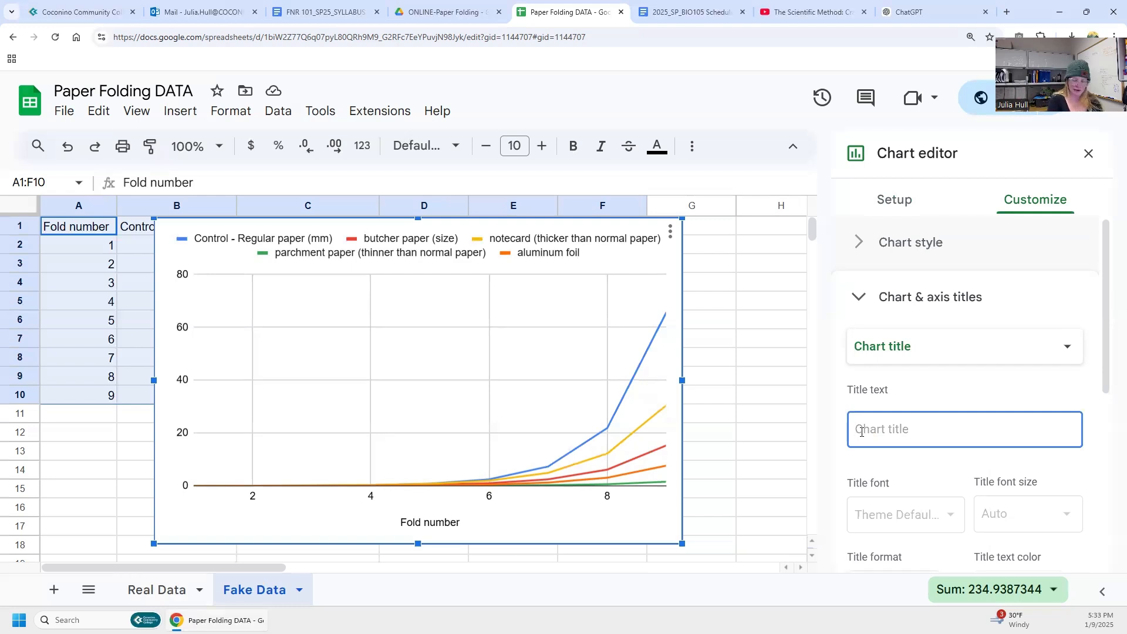
pyautogui.write('Re')
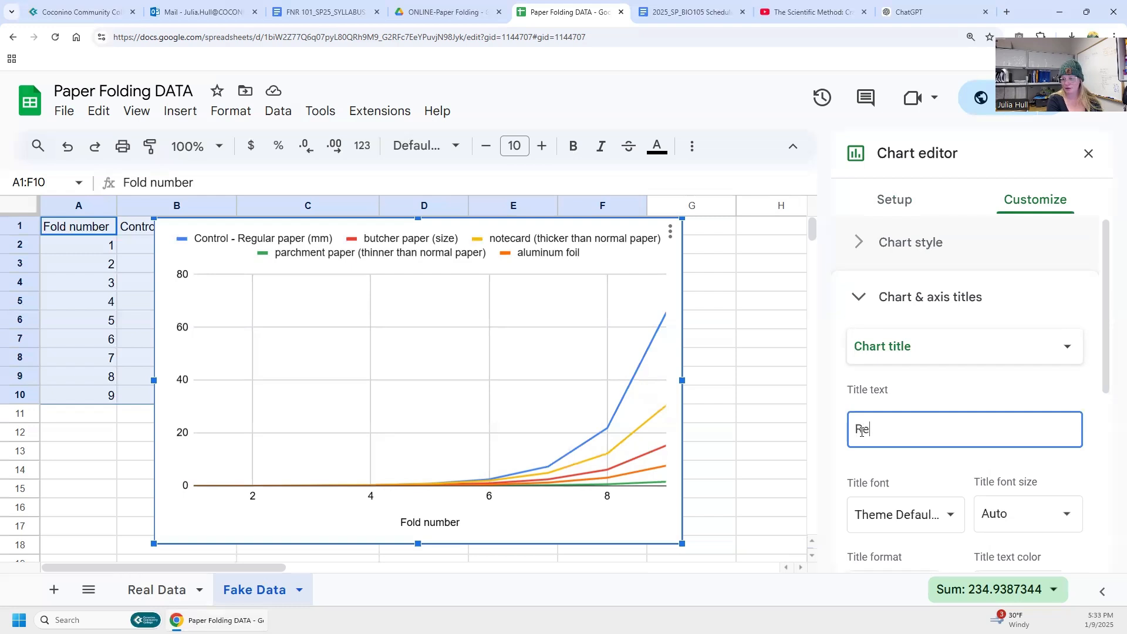
pyautogui.write('gular copy paper')
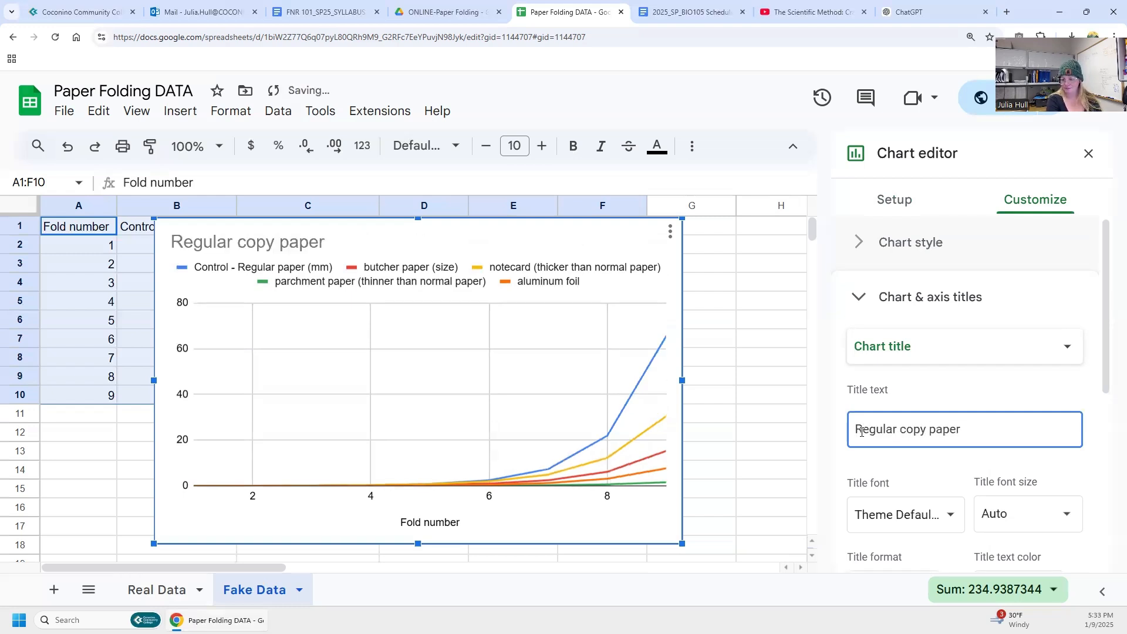
pyautogui.write(' increased')
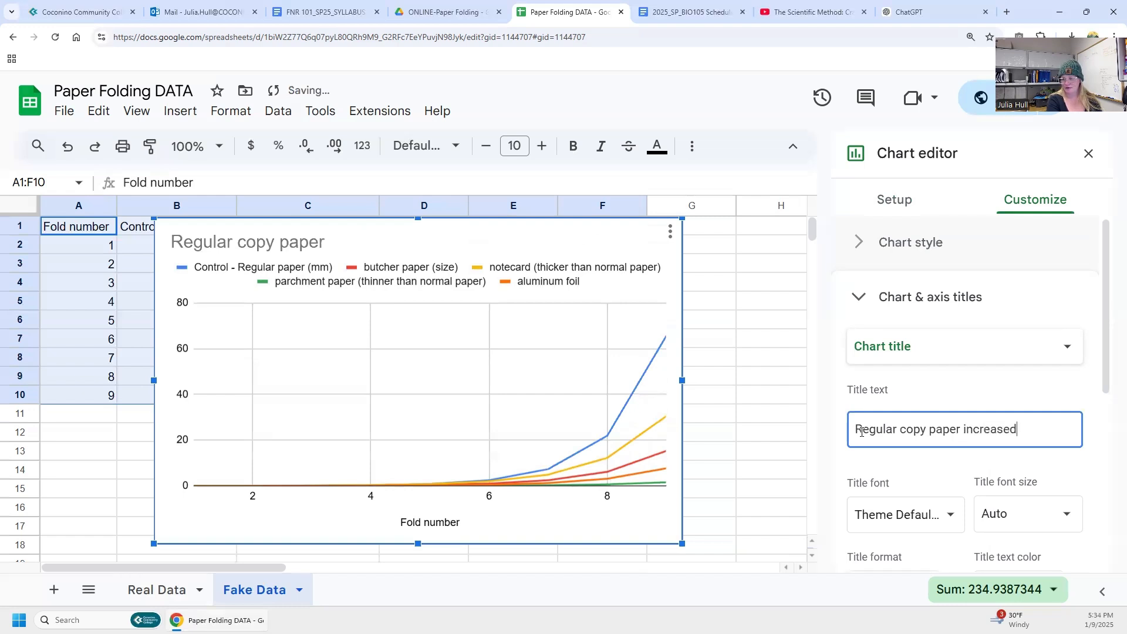
pyautogui.press('BackSpace')
pyautogui.press('BackSpace')
pyautogui.press('BackSpace')
pyautogui.press('BackSpace')
pyautogui.press('BackSpace')
pyautogui.press('BackSpace')
pyautogui.press('BackSpace')
pyautogui.press('BackSpace')
pyautogui.press('BackSpace')
pyautogui.write('h')
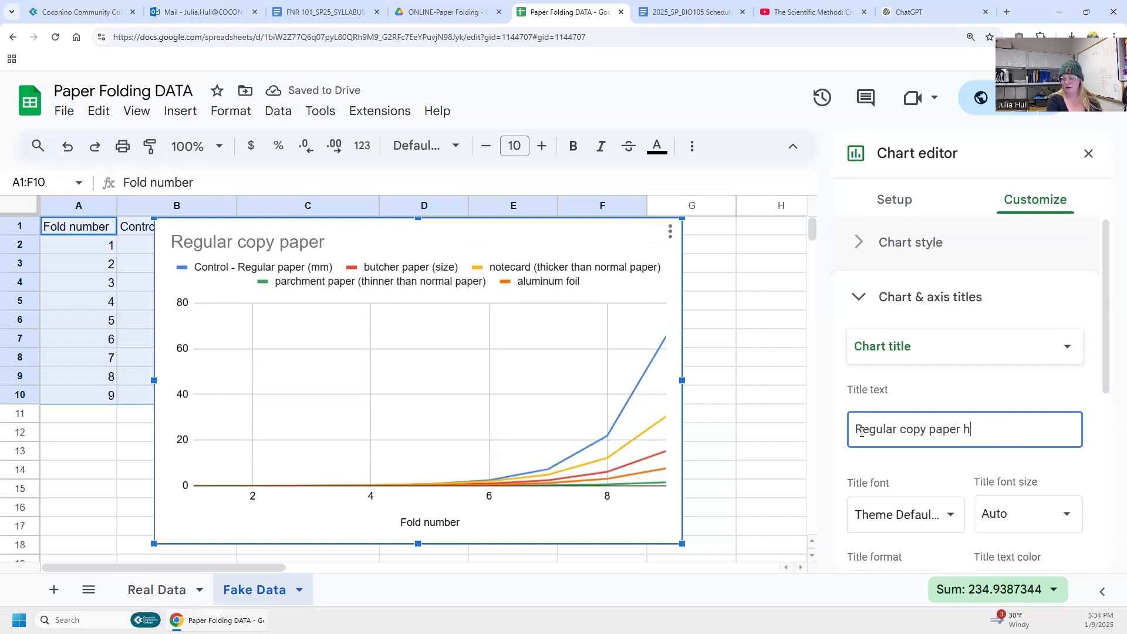
pyautogui.write('ad the higher ')
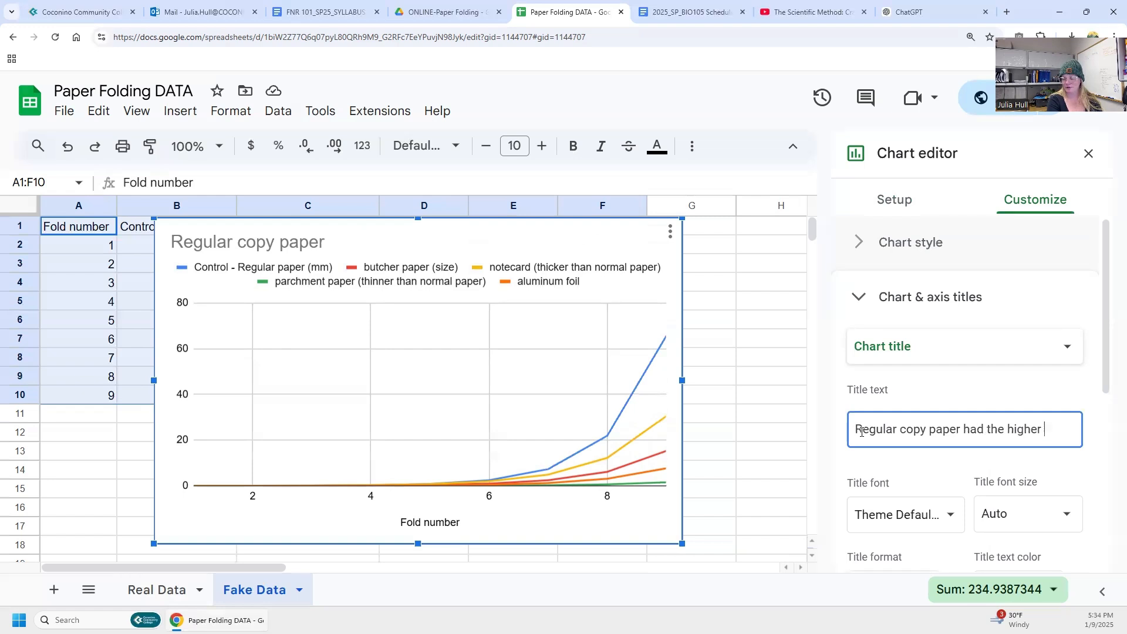
pyautogui.write('rate of ')
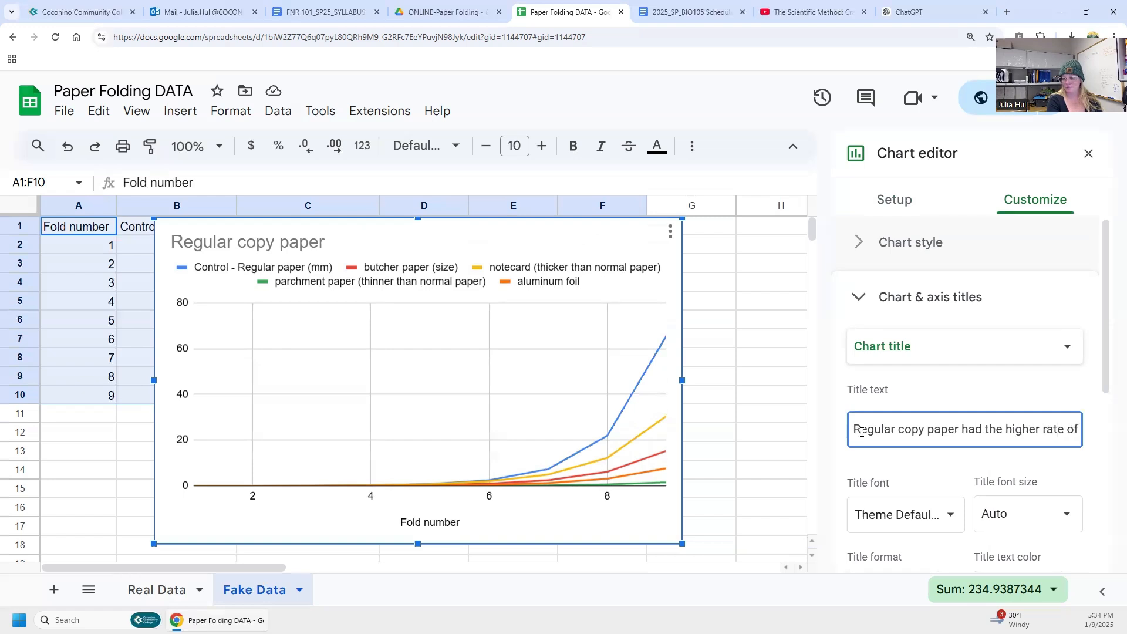
pyautogui.write('fold thin')
pyautogui.press('BackSpace')
pyautogui.write('ckening')
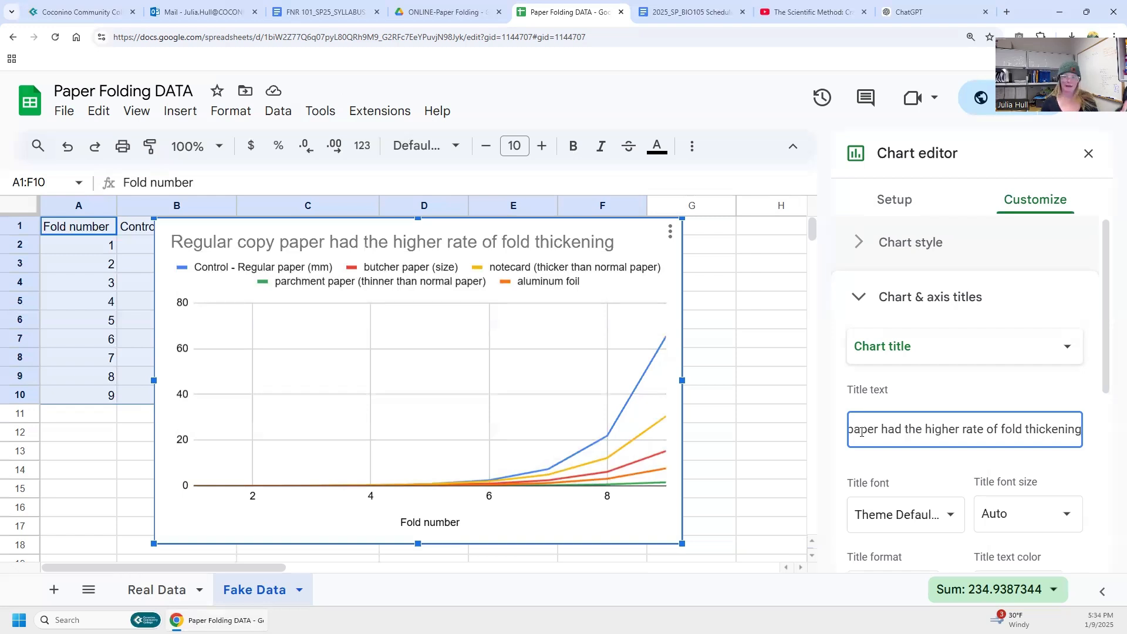
pyautogui.click(858, 296)
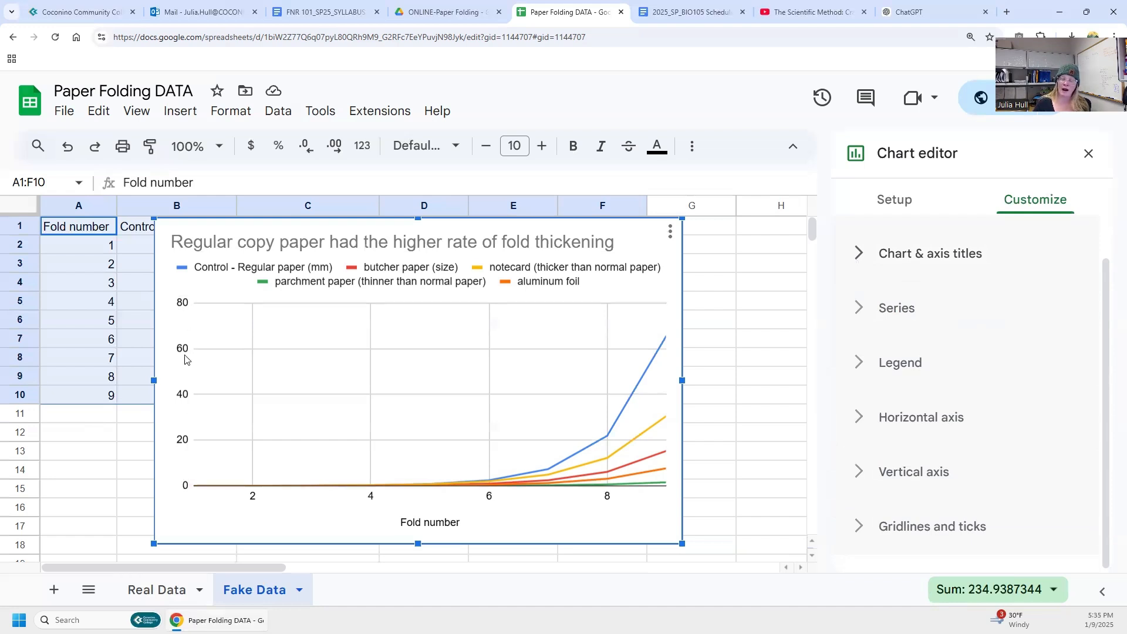
# Add the vertical axis title "Fold thickness (mm)" to the line chart
pyautogui.click(852, 251)
pyautogui.click(904, 303)
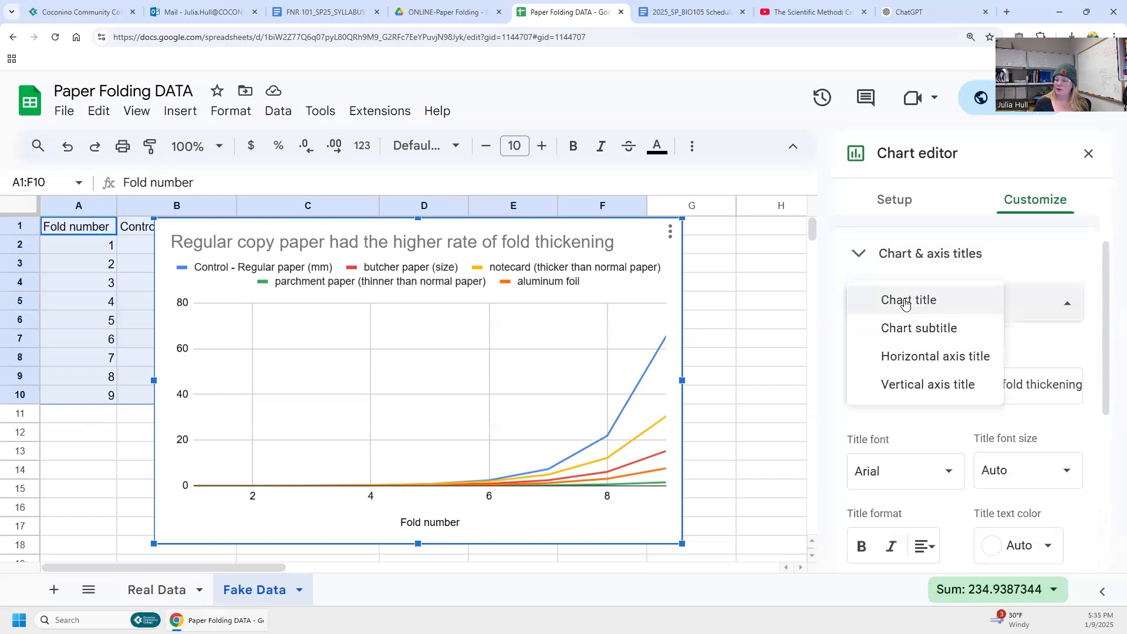
pyautogui.click(909, 385)
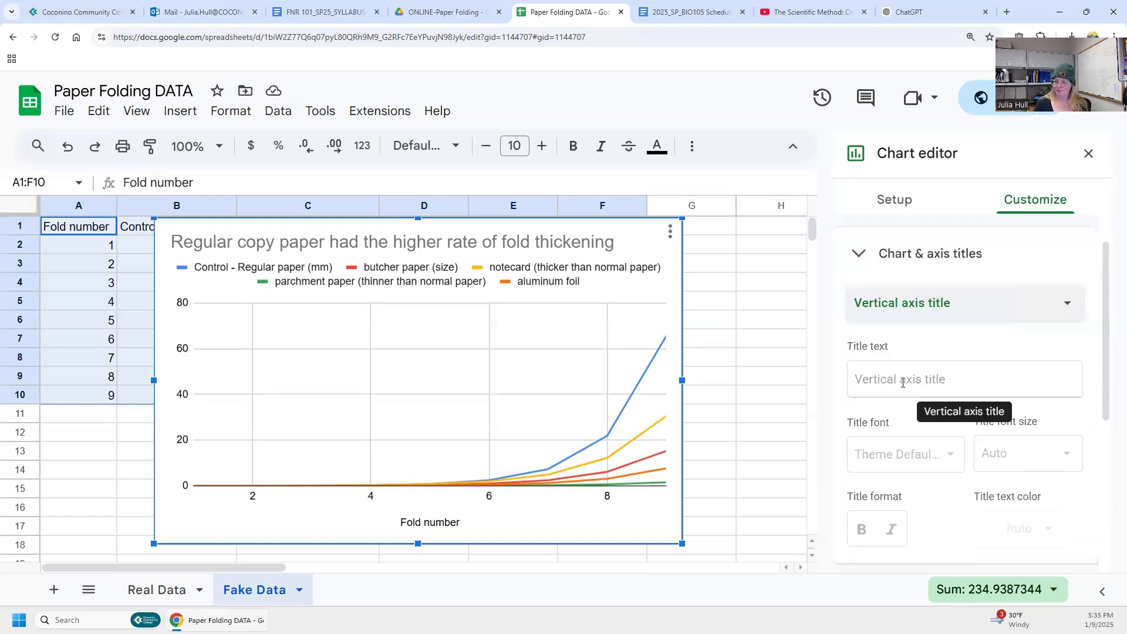
pyautogui.click(903, 381)
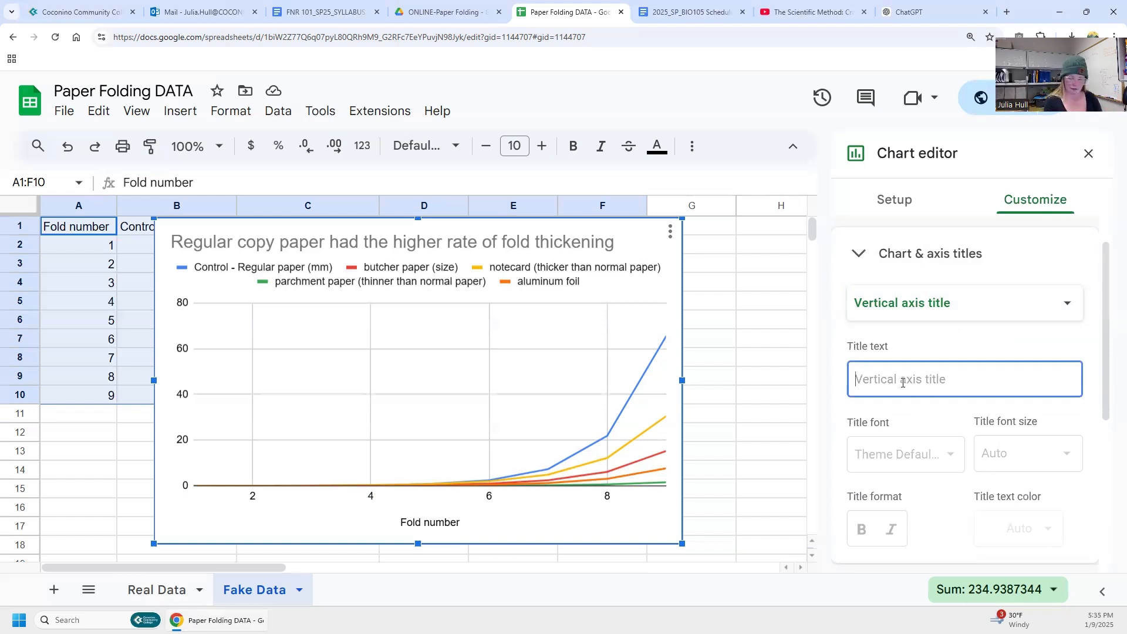
pyautogui.write('Fold thickness (')
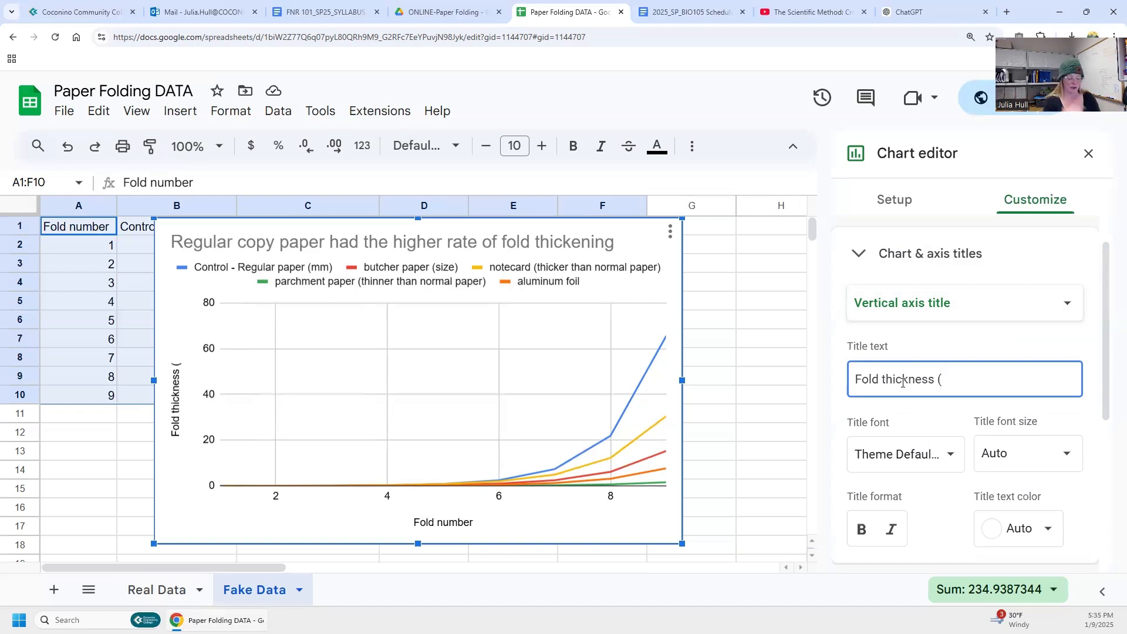
pyautogui.write('mm)')
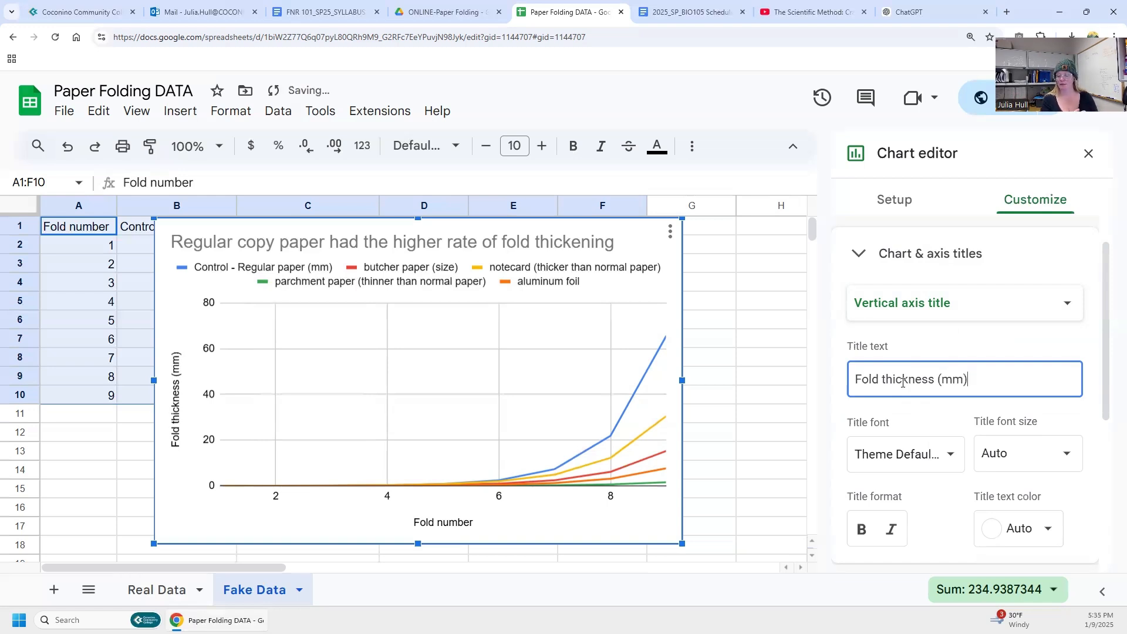
pyautogui.click(774, 413)
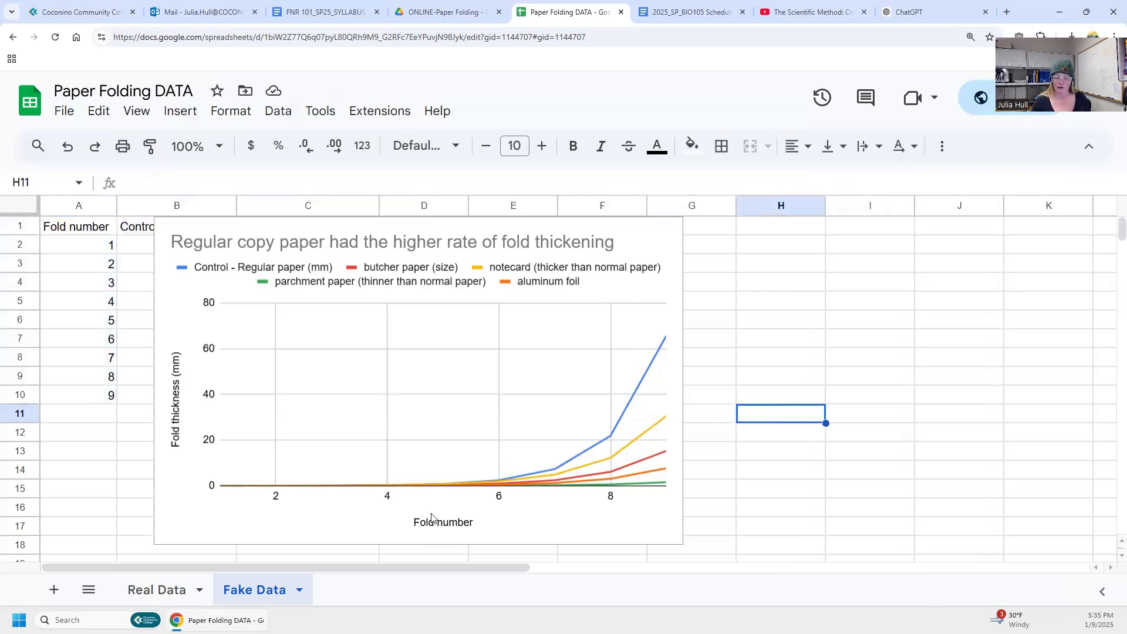
# Try extending the horizontal axis title "Fold number" with an opening parenthesis, and restore its original wording
pyautogui.click(474, 334)
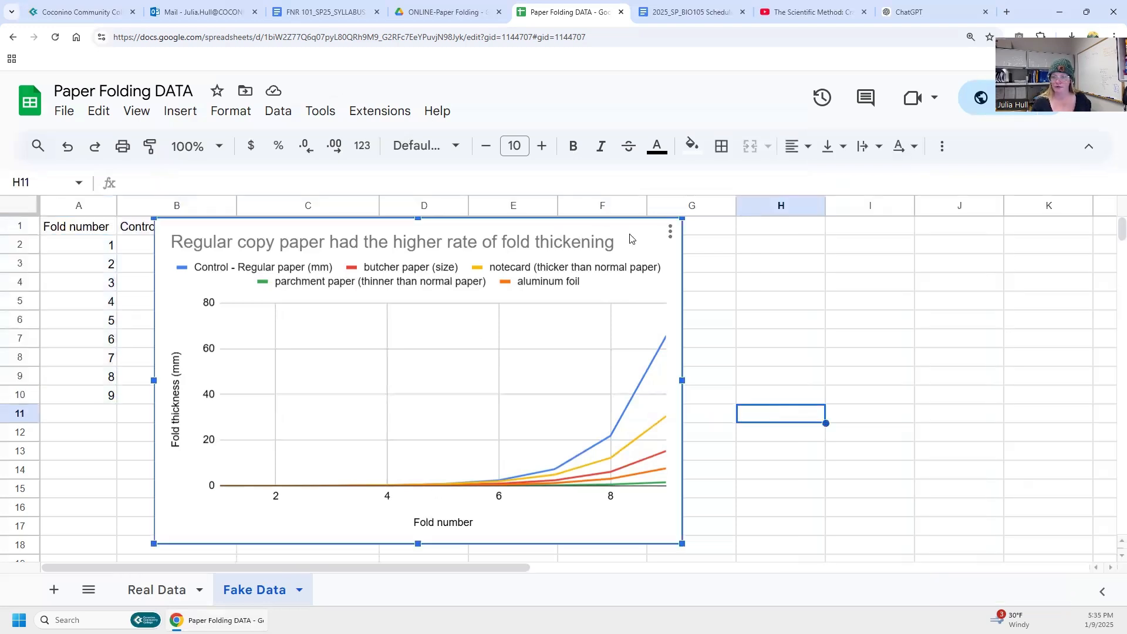
pyautogui.doubleClick(463, 523)
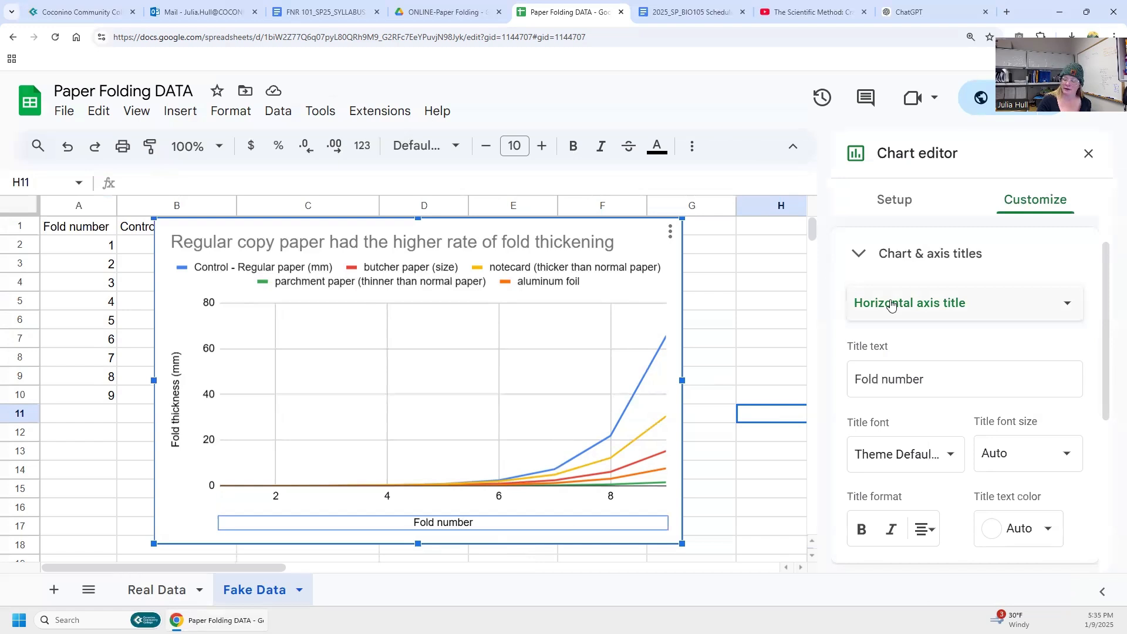
pyautogui.click(929, 380)
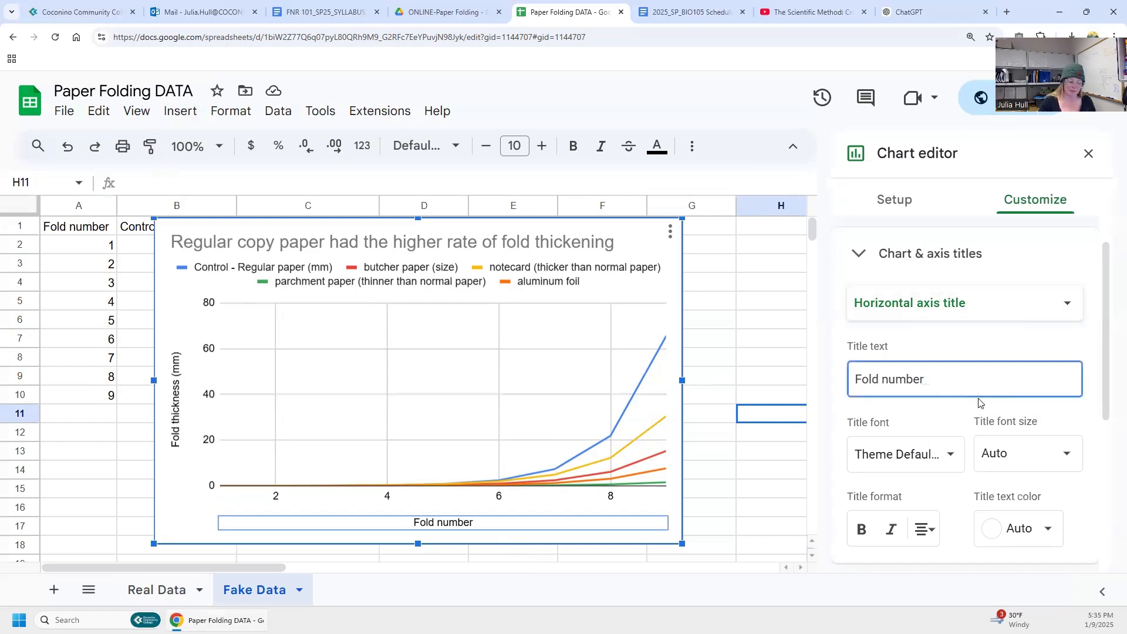
pyautogui.write('z9')
pyautogui.press('BackSpace')
pyautogui.press('BackSpace')
pyautogui.write('(')
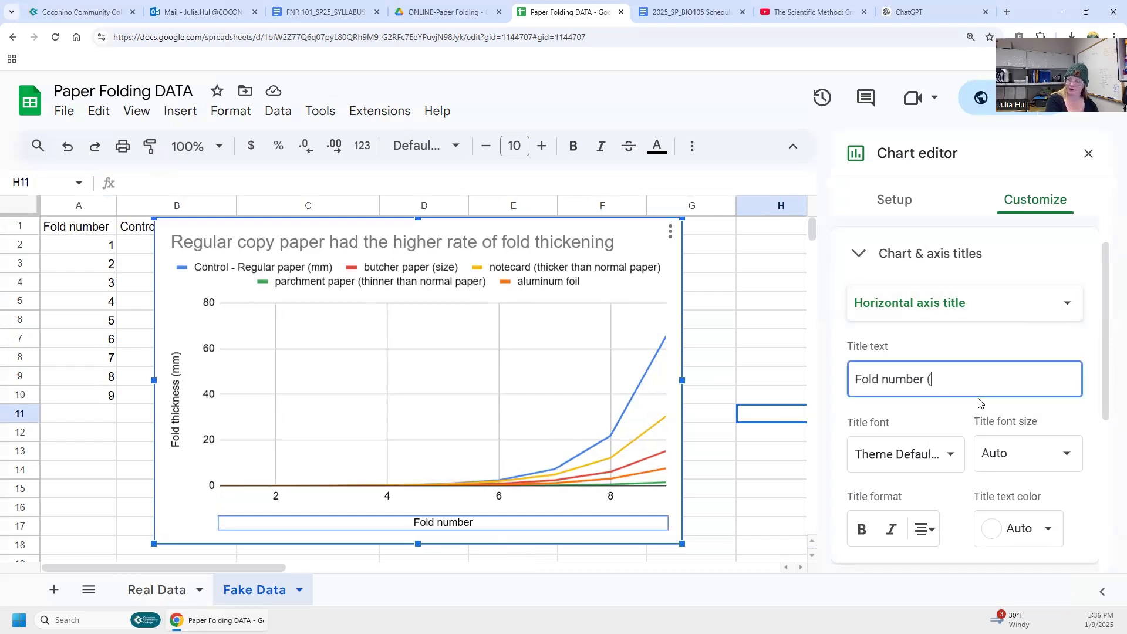
pyautogui.press('BackSpace')
pyautogui.press('BackSpace')
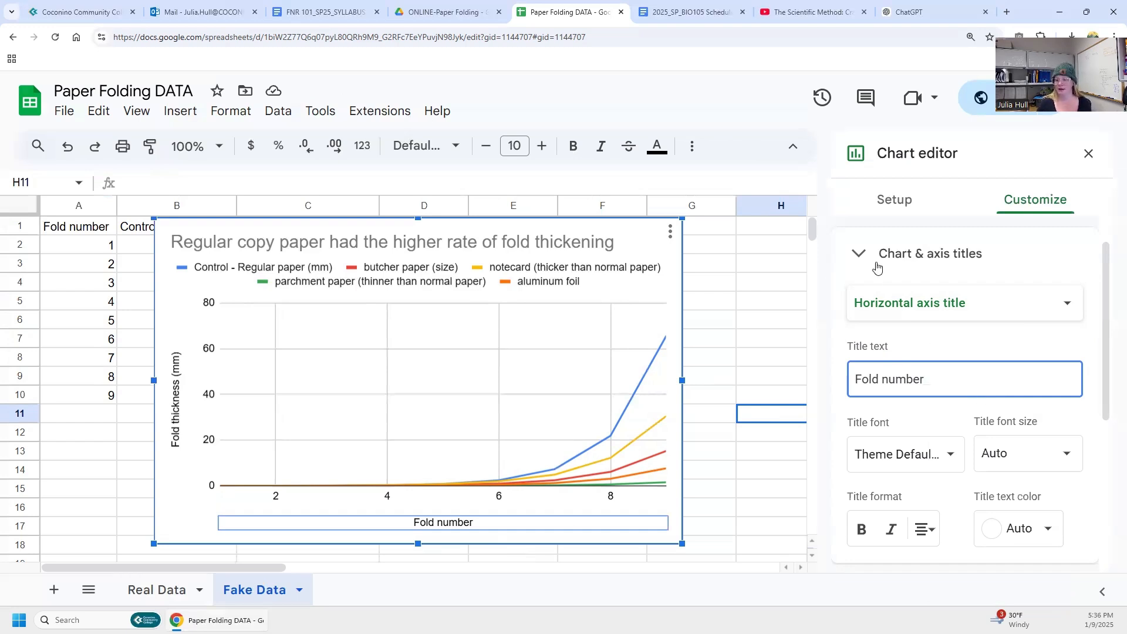
pyautogui.click(768, 306)
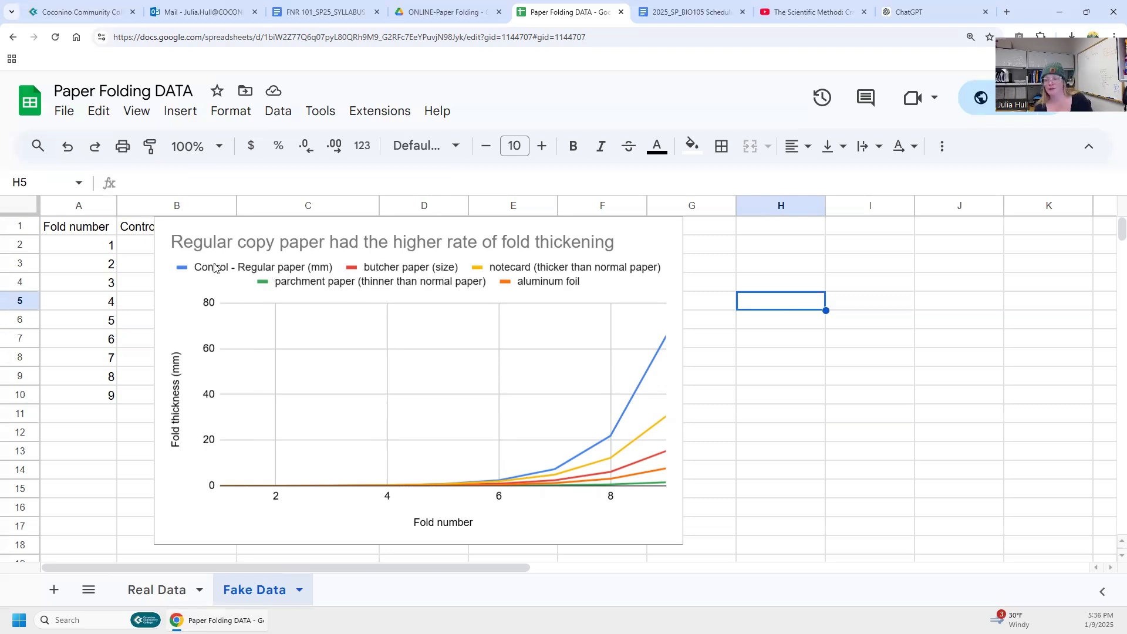
pyautogui.click(584, 305)
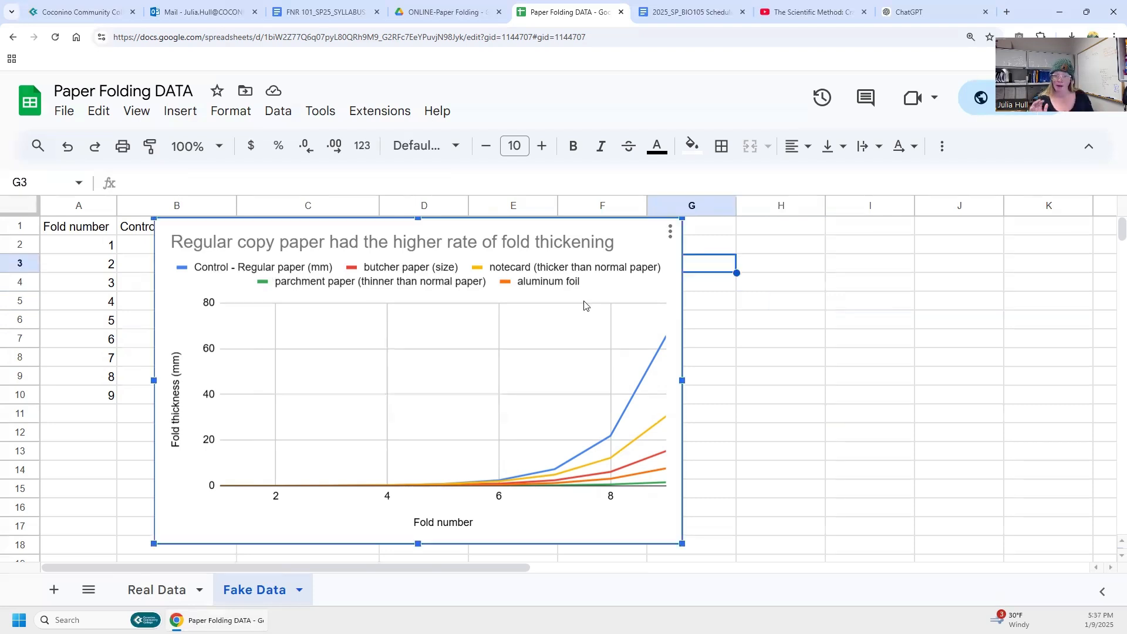